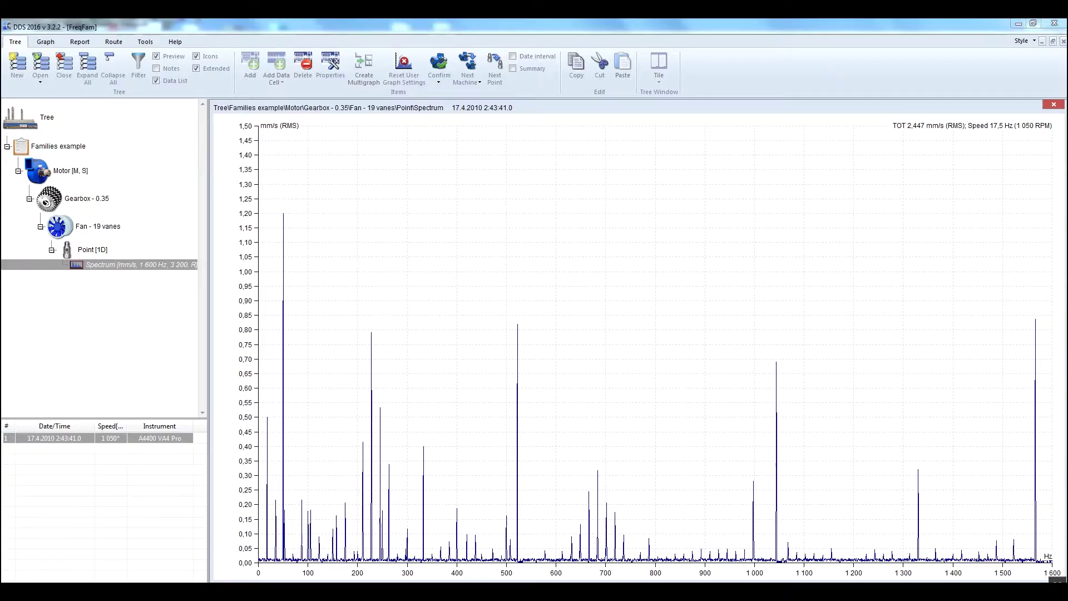
Show the frequency families for the Spectrum graph measured on the fan's point.
{"action": "right_click", "coordinate": [549, 225]}
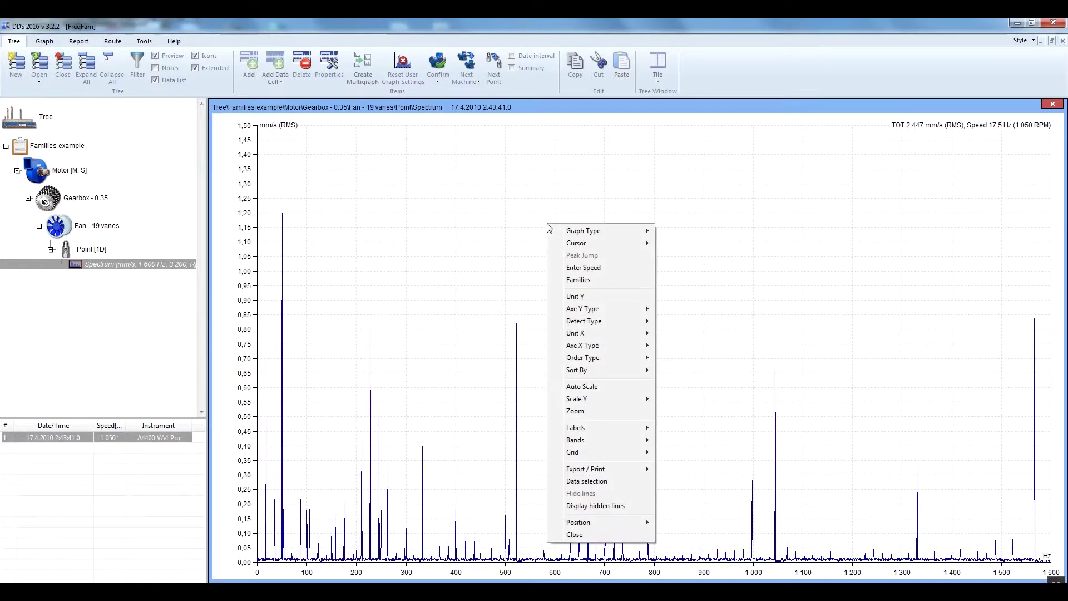
{"action": "left_click", "coordinate": [578, 280]}
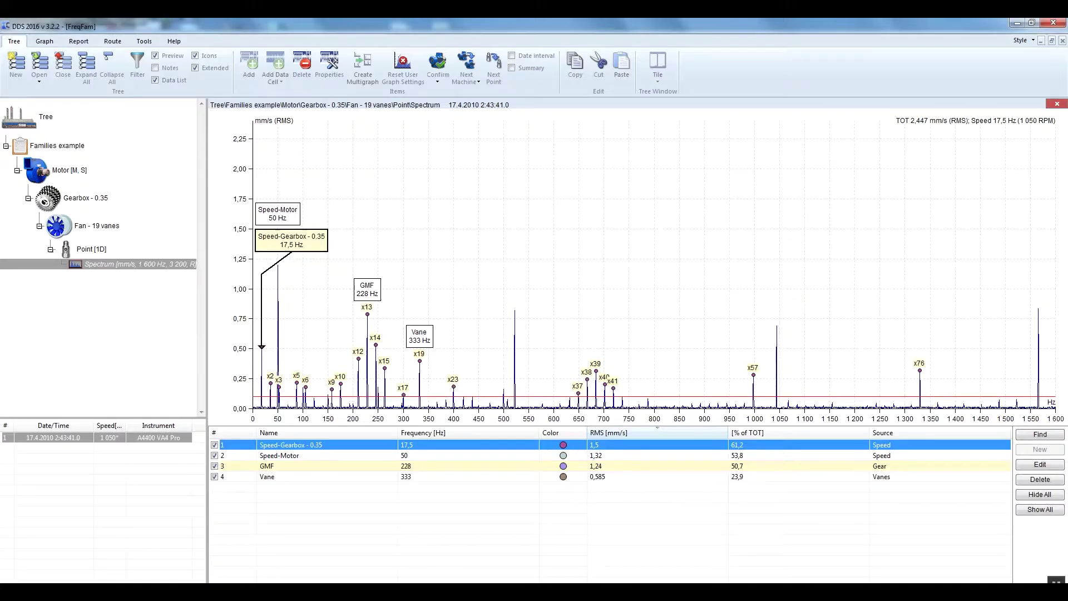
{"action": "left_click", "coordinate": [187, 592]}
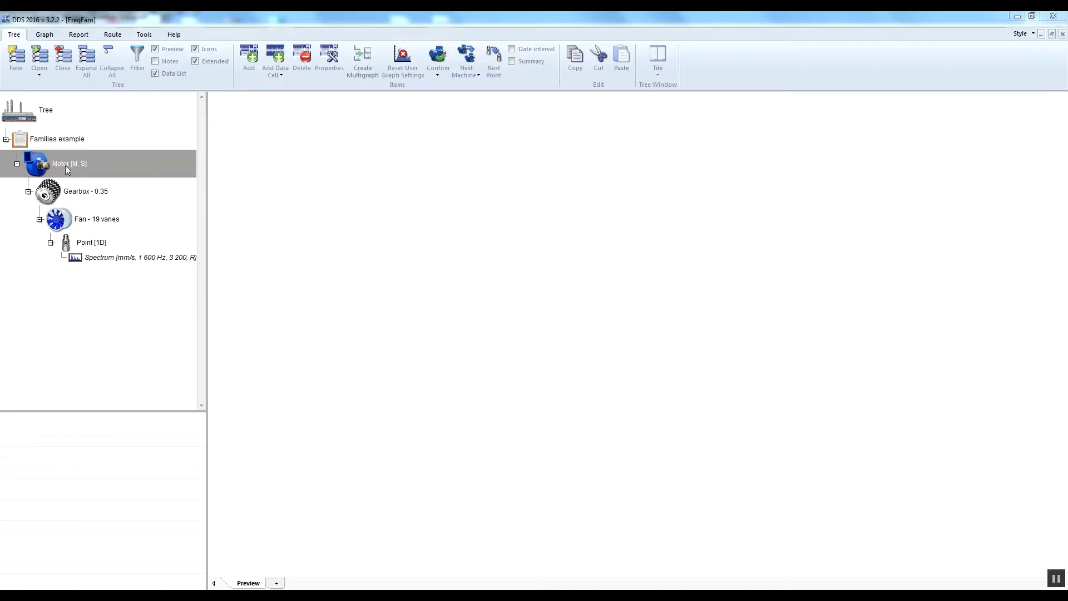
Examine the Gearbox - 0.35, Fan - 19 vanes, Point and Spectrum items in the machine tree.
{"action": "left_click", "coordinate": [80, 190]}
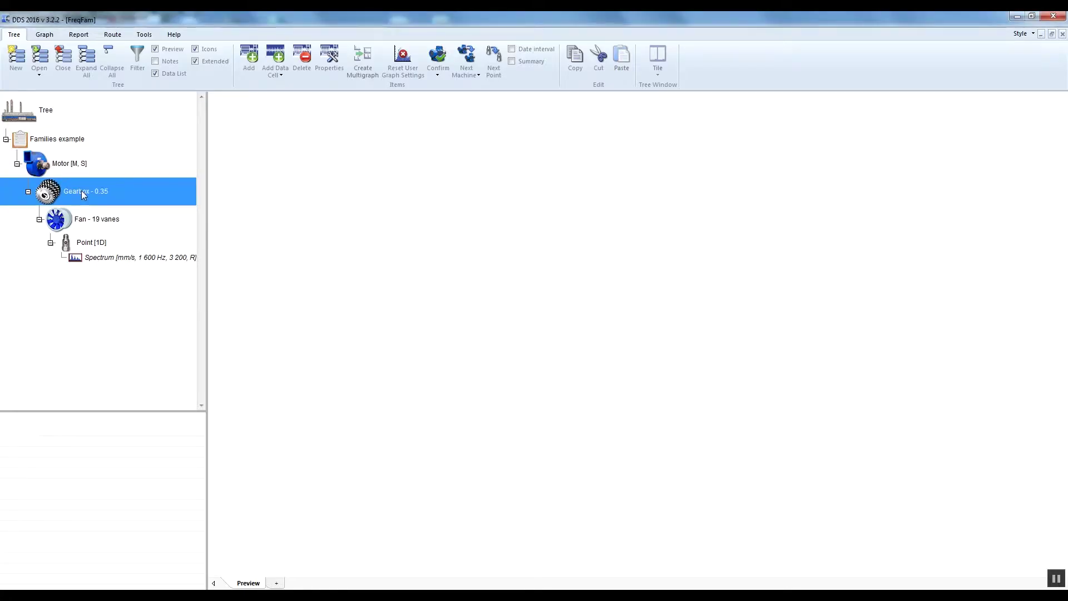
{"action": "left_click", "coordinate": [88, 220]}
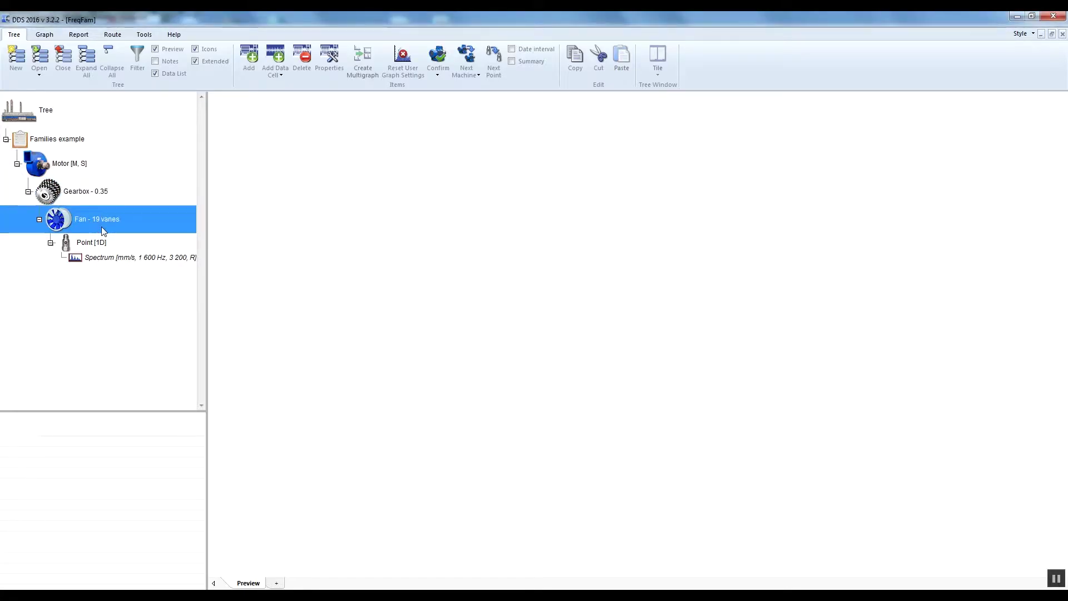
{"action": "left_click", "coordinate": [95, 243]}
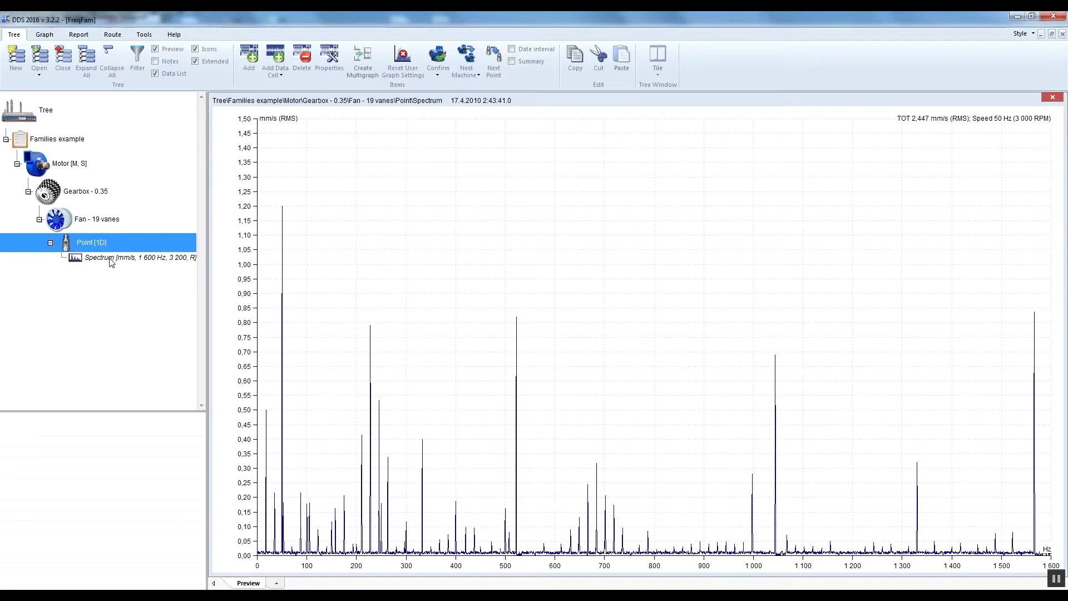
{"action": "left_click", "coordinate": [109, 259]}
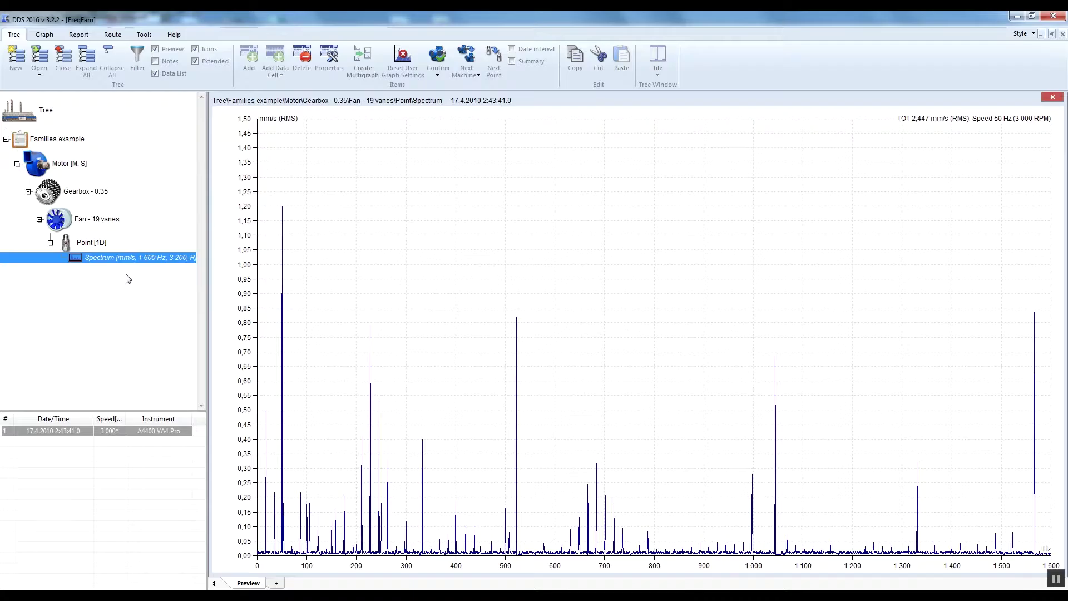
Set the Motor item's default speed to 3000 RPM and save its properties.
{"action": "left_click", "coordinate": [89, 170]}
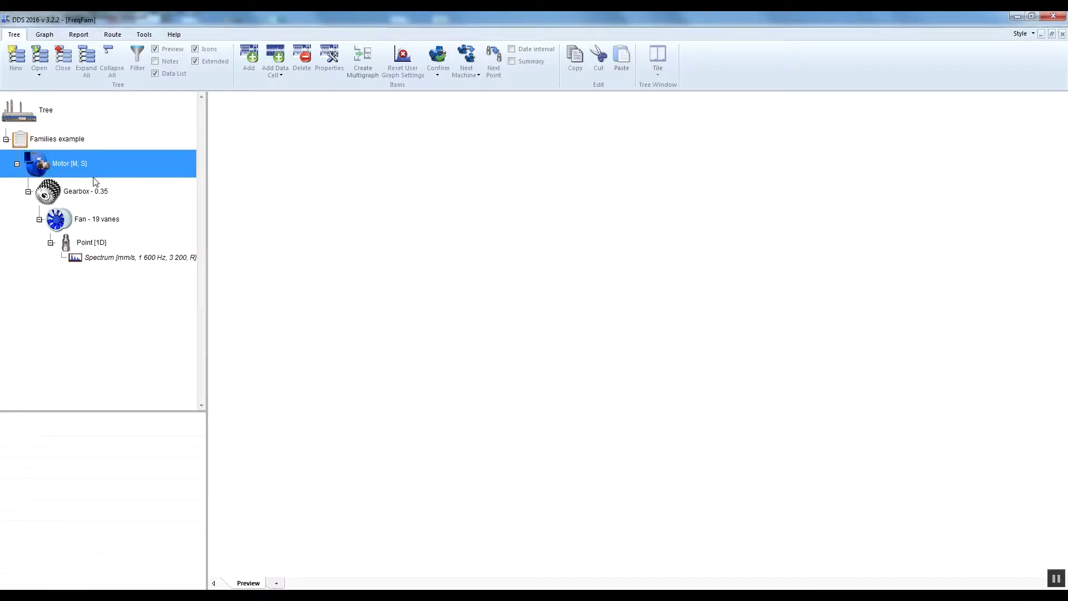
{"action": "double_click", "coordinate": [86, 168]}
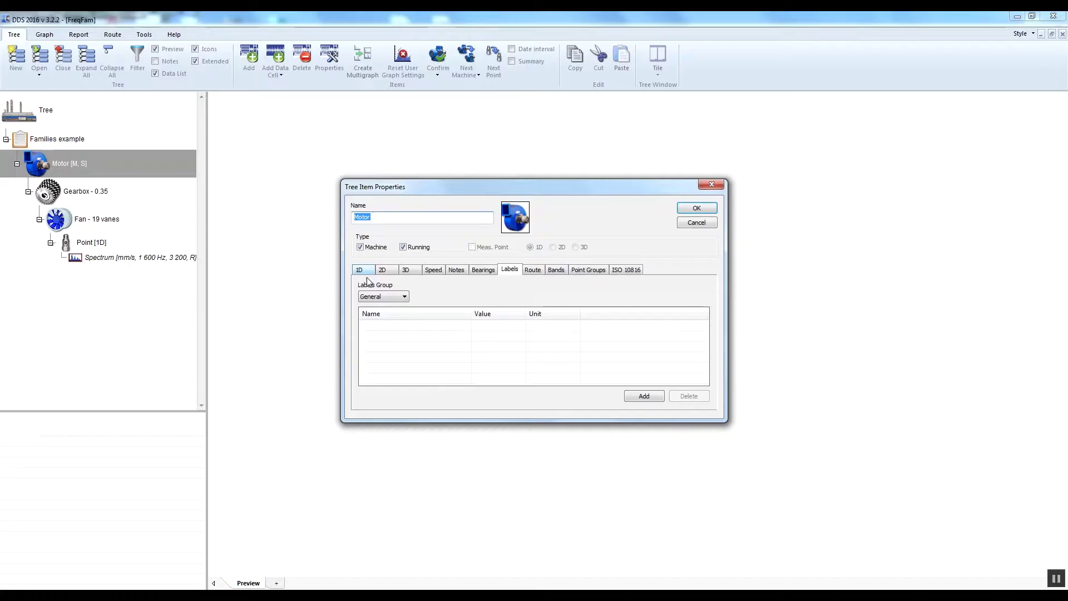
{"action": "left_click", "coordinate": [437, 274]}
{"action": "left_click", "coordinate": [467, 316]}
{"action": "type", "text": "3000"}
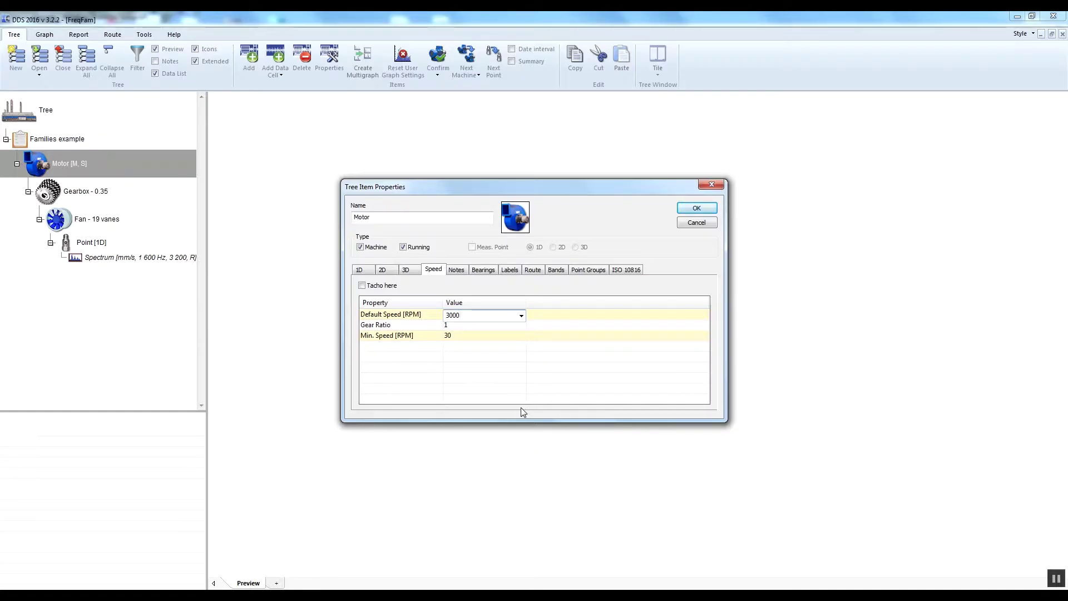
{"action": "key", "text": "Return"}
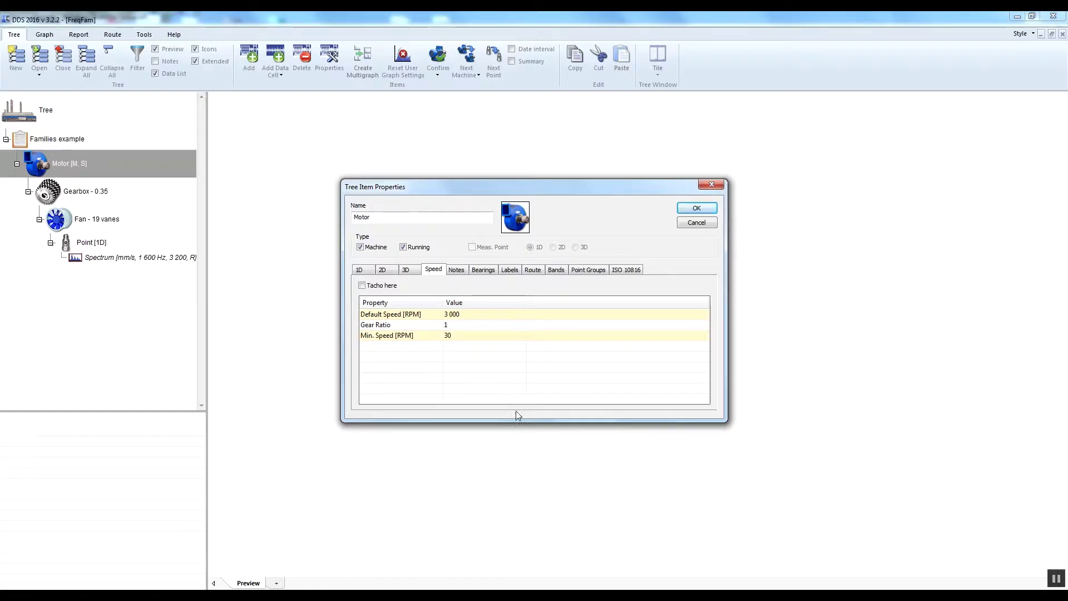
{"action": "left_click", "coordinate": [697, 208]}
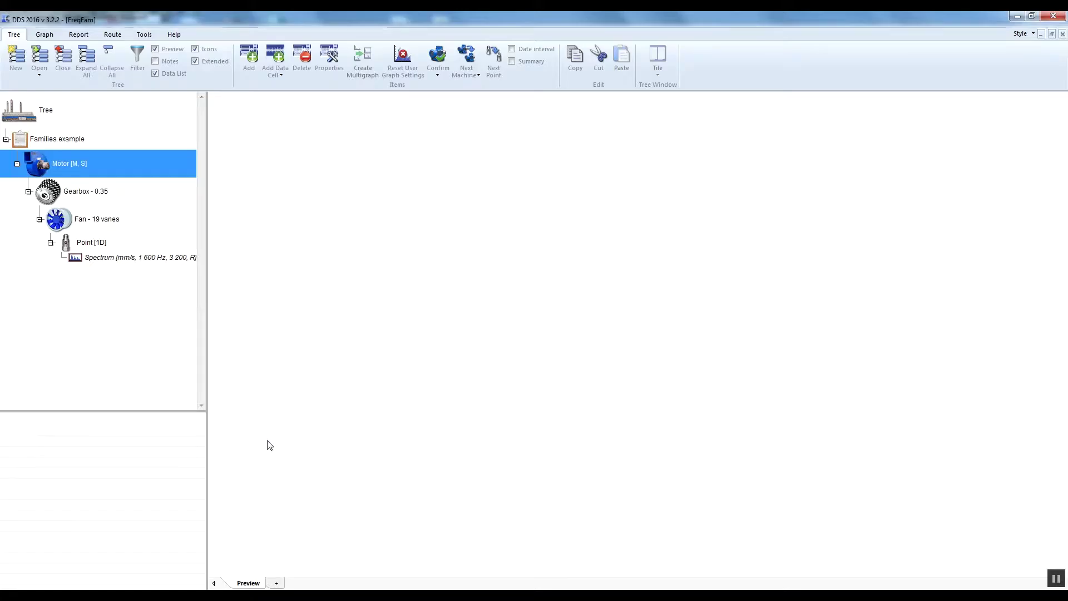
Set the gear ratio in the Gearbox - 0.35 item's speed properties to 0,35.
{"action": "left_click", "coordinate": [250, 596]}
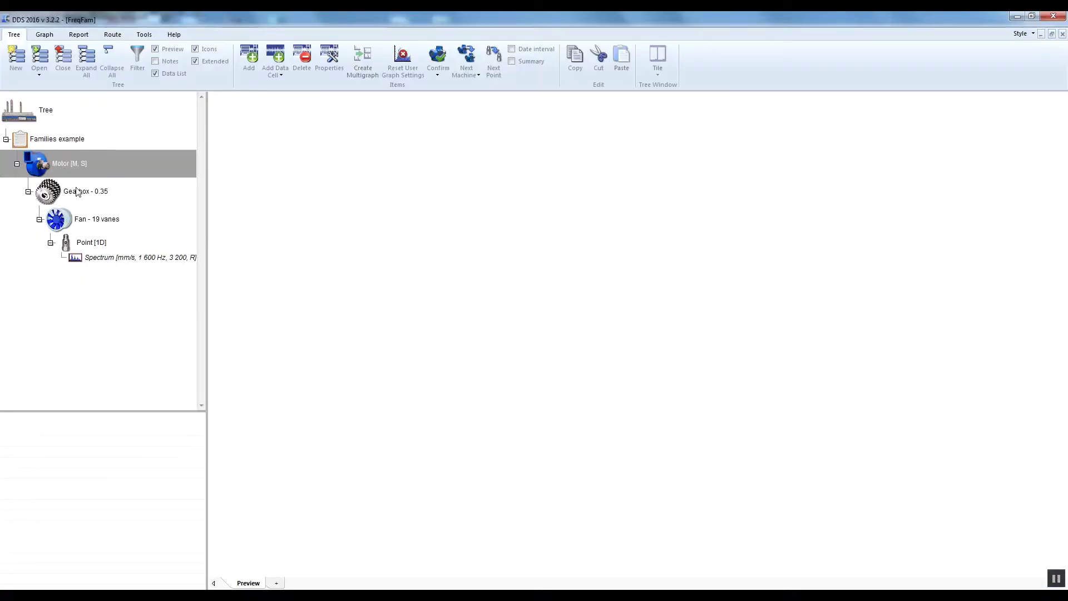
{"action": "left_click", "coordinate": [89, 189]}
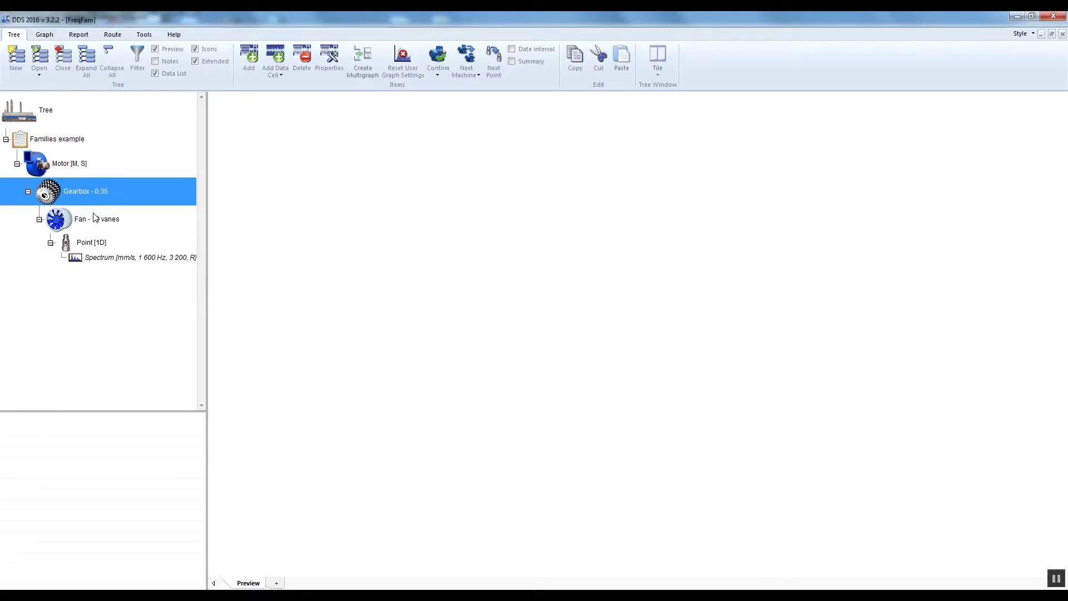
{"action": "right_click", "coordinate": [96, 193]}
{"action": "left_click", "coordinate": [133, 238]}
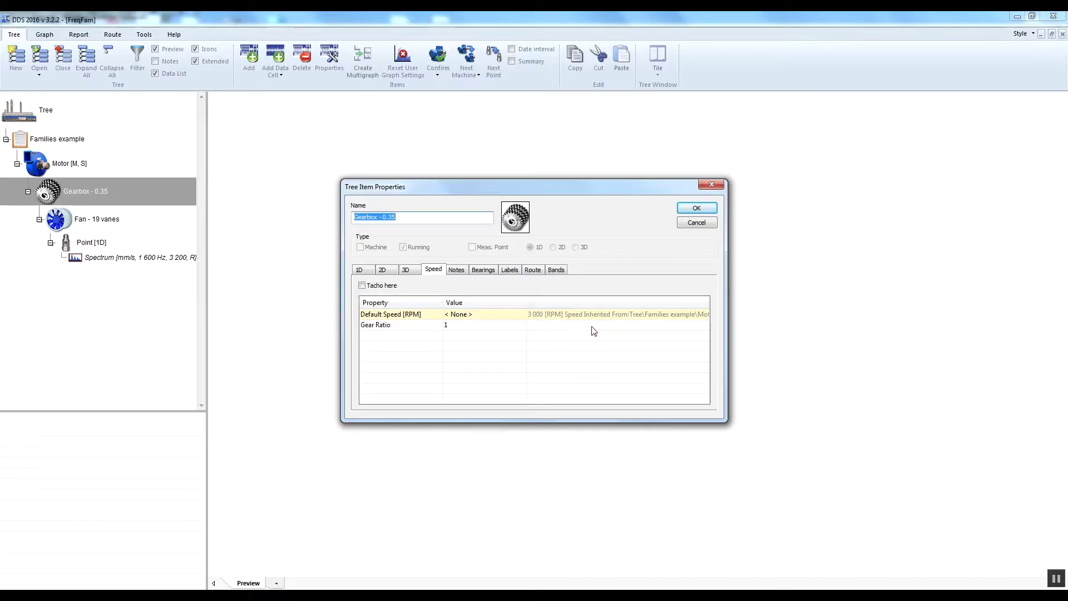
{"action": "left_click", "coordinate": [464, 328]}
{"action": "type", "text": "0,35"}
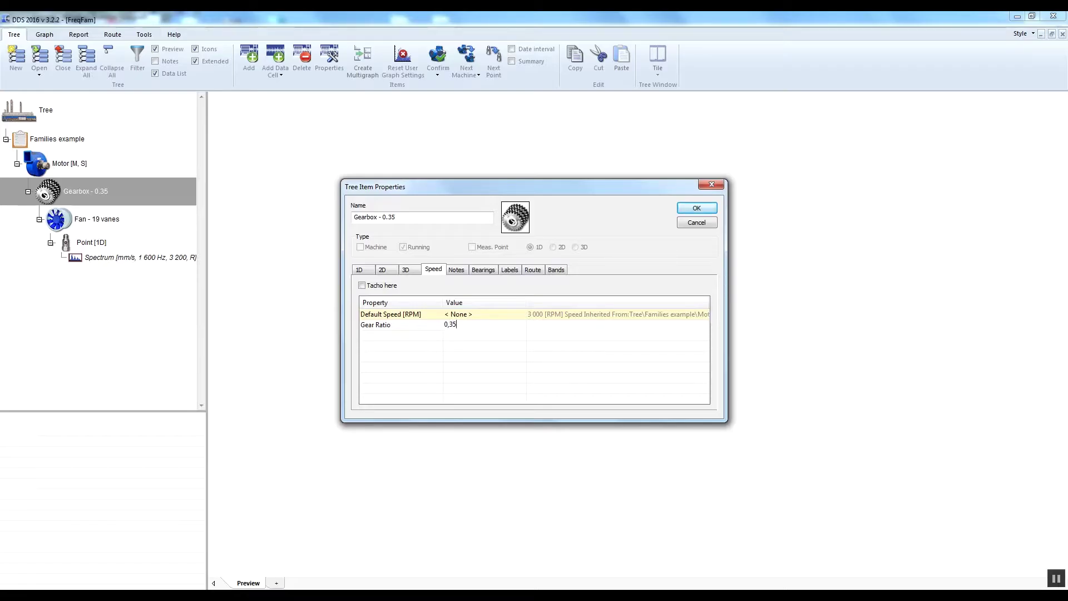
Add a label named GMF in the Gear labels group of the gearbox properties.
{"action": "left_click", "coordinate": [510, 270]}
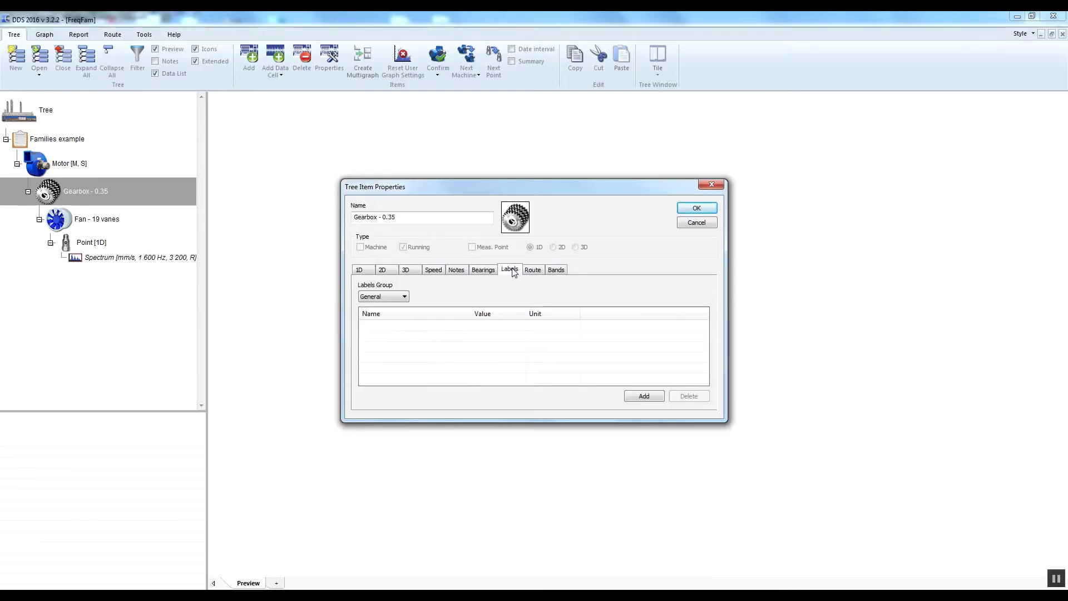
{"action": "left_click", "coordinate": [405, 298]}
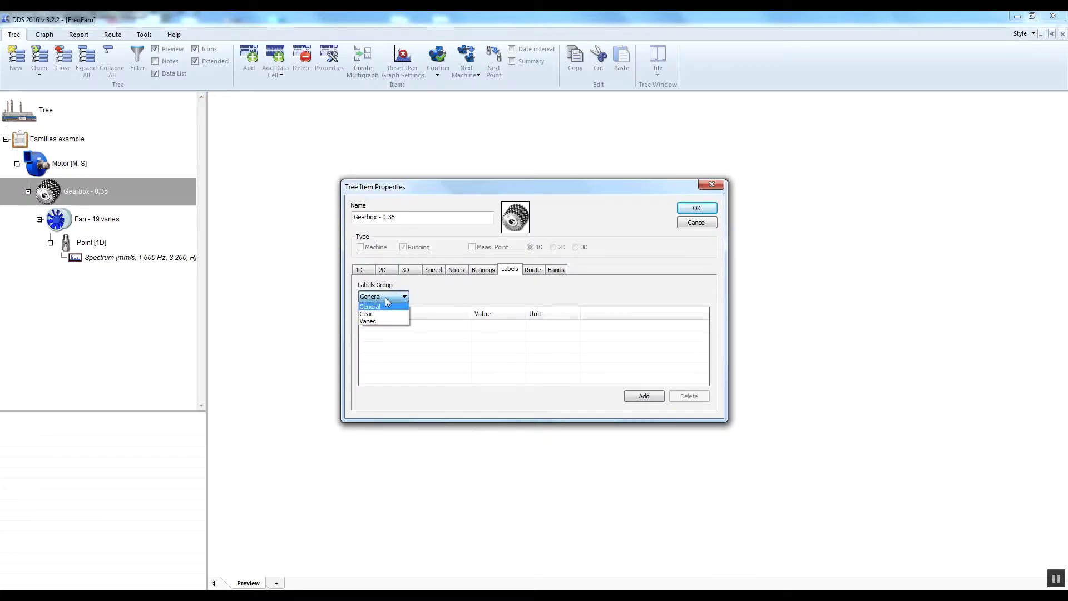
{"action": "left_click", "coordinate": [377, 314]}
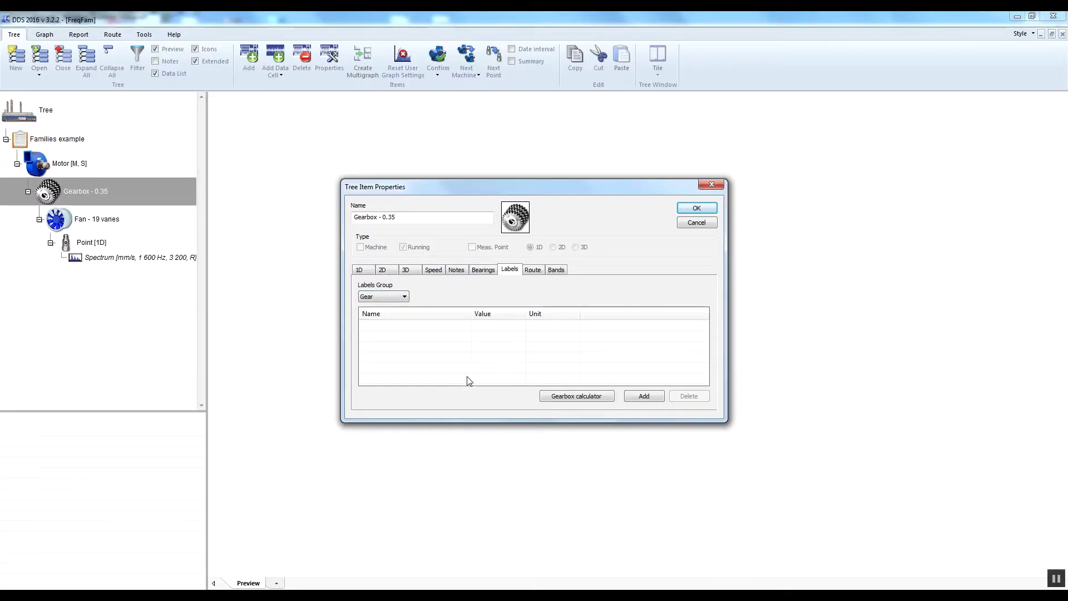
{"action": "left_click", "coordinate": [643, 396]}
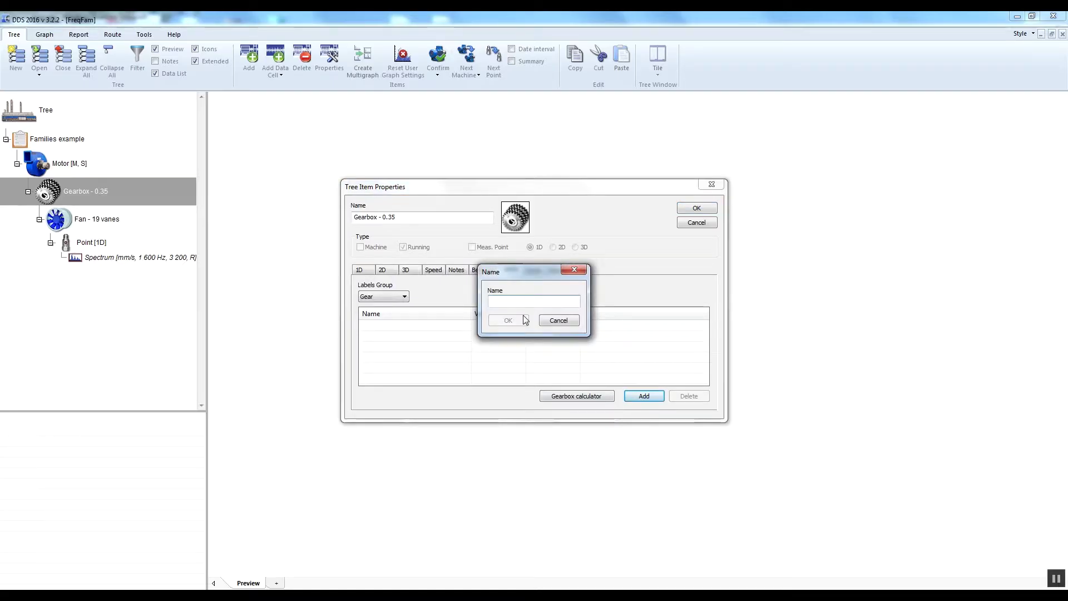
{"action": "type", "text": "GMF"}
{"action": "left_click", "coordinate": [517, 319]}
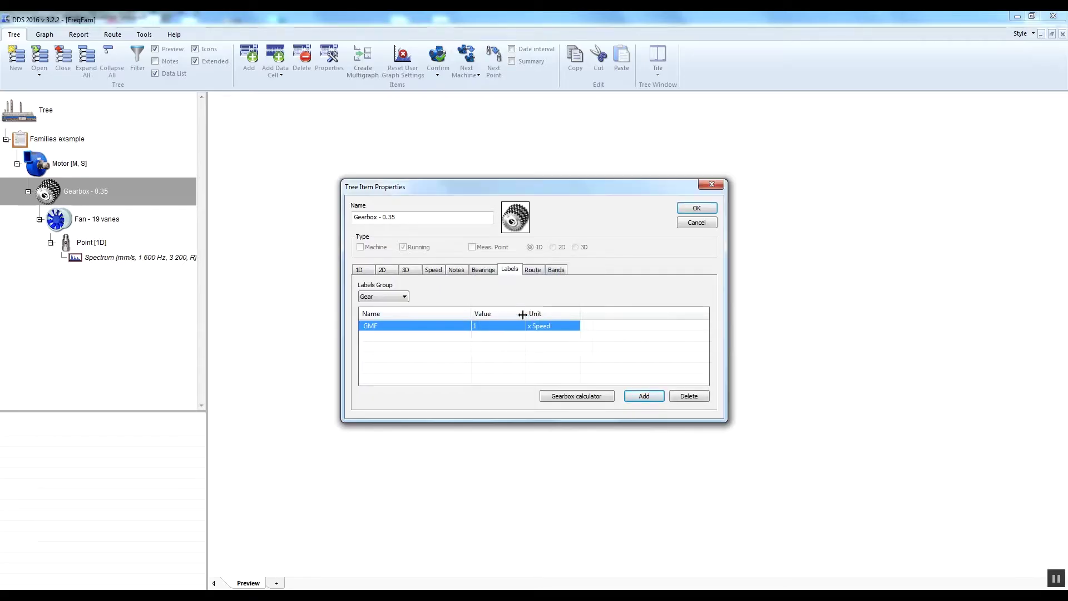
Set the GMF label's value to 13 with the unit x Speed and save the gearbox properties.
{"action": "left_click", "coordinate": [482, 326]}
{"action": "type", "text": "1"}
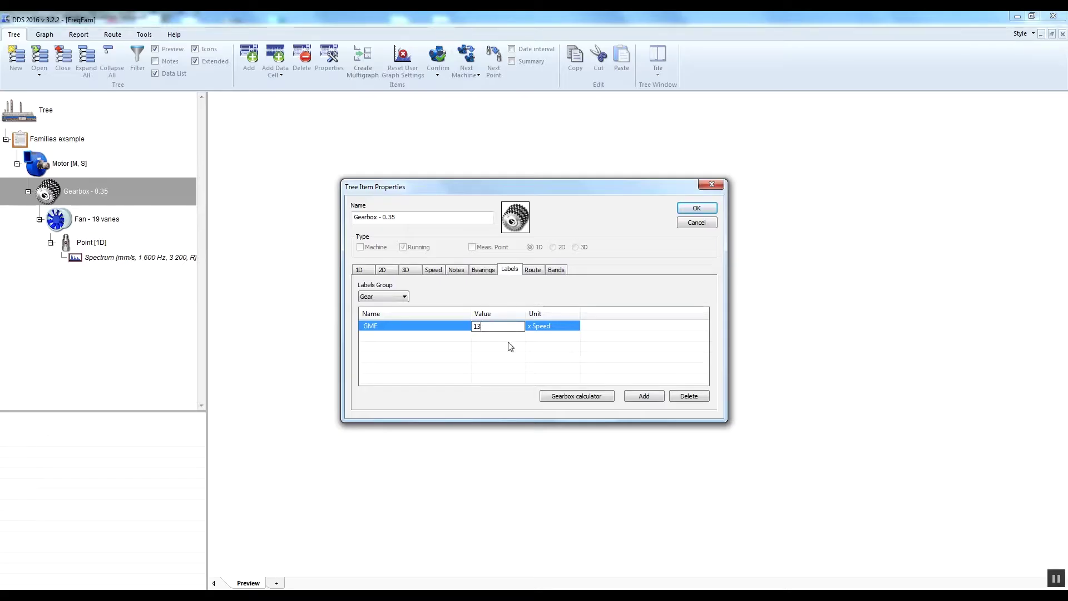
{"action": "left_click", "coordinate": [448, 329]}
{"action": "left_click", "coordinate": [568, 330]}
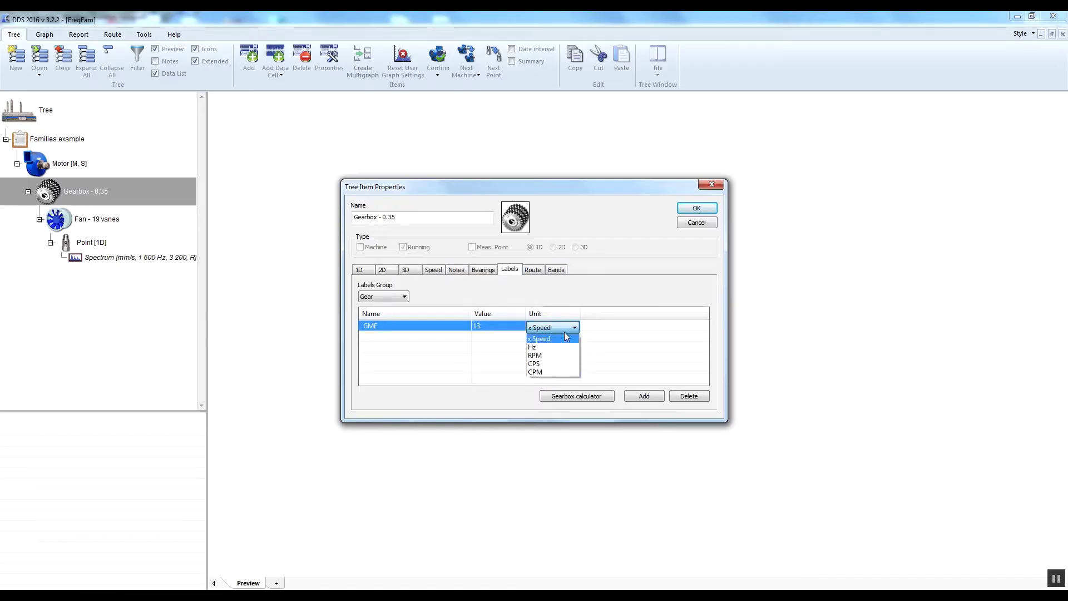
{"action": "left_click", "coordinate": [563, 327]}
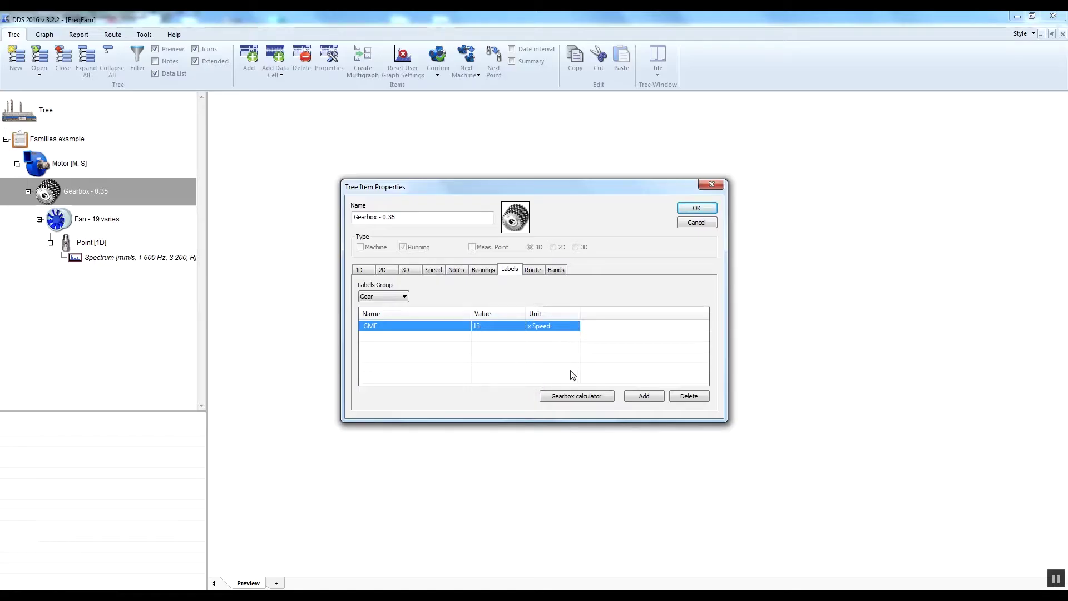
{"action": "left_click", "coordinate": [696, 207]}
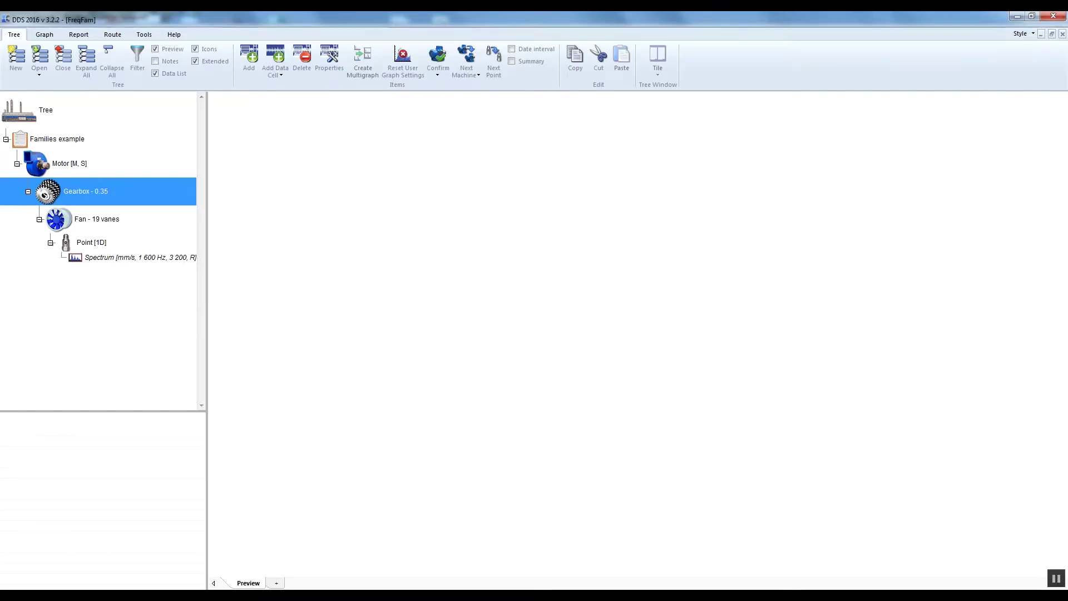
Consult the demo example drawing, and open the speed properties of the Fan - 19 vanes item.
{"action": "key", "text": "alt+Tab"}
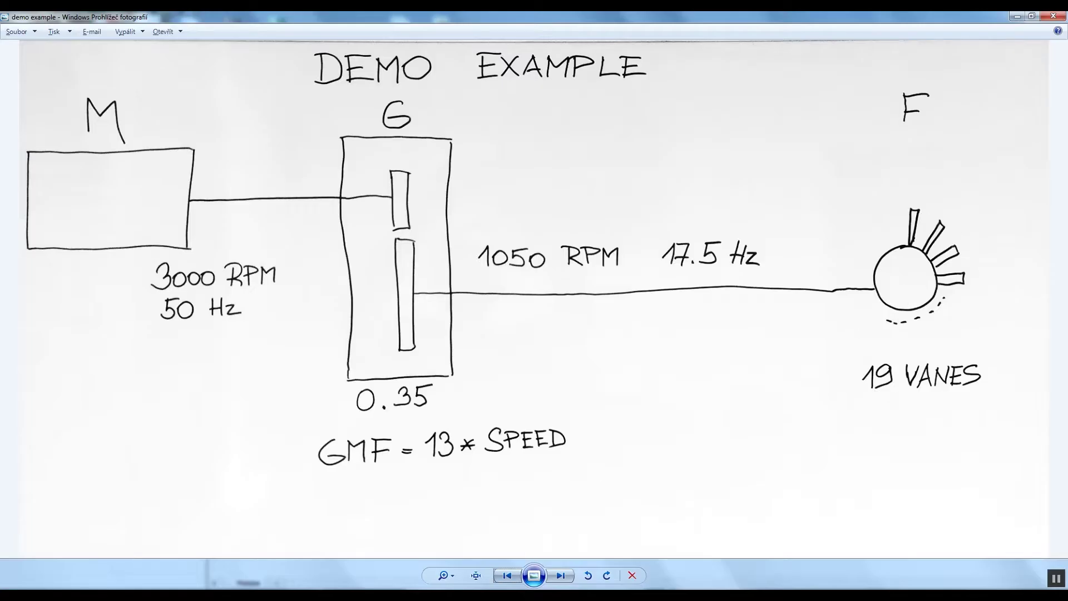
{"action": "key", "text": "alt+Tab"}
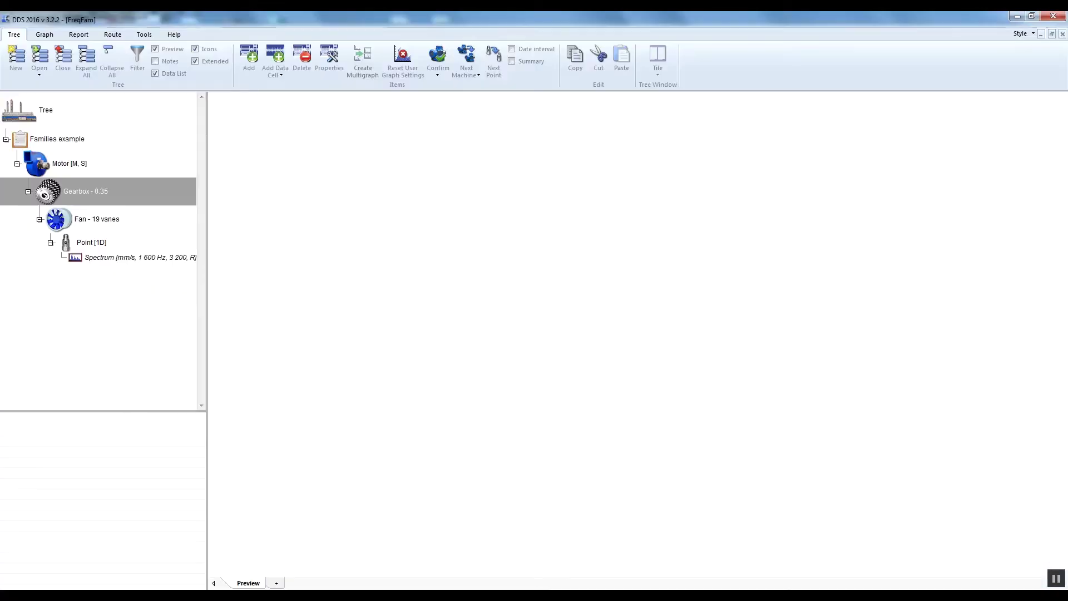
{"action": "left_click", "coordinate": [105, 221]}
{"action": "right_click", "coordinate": [96, 224]}
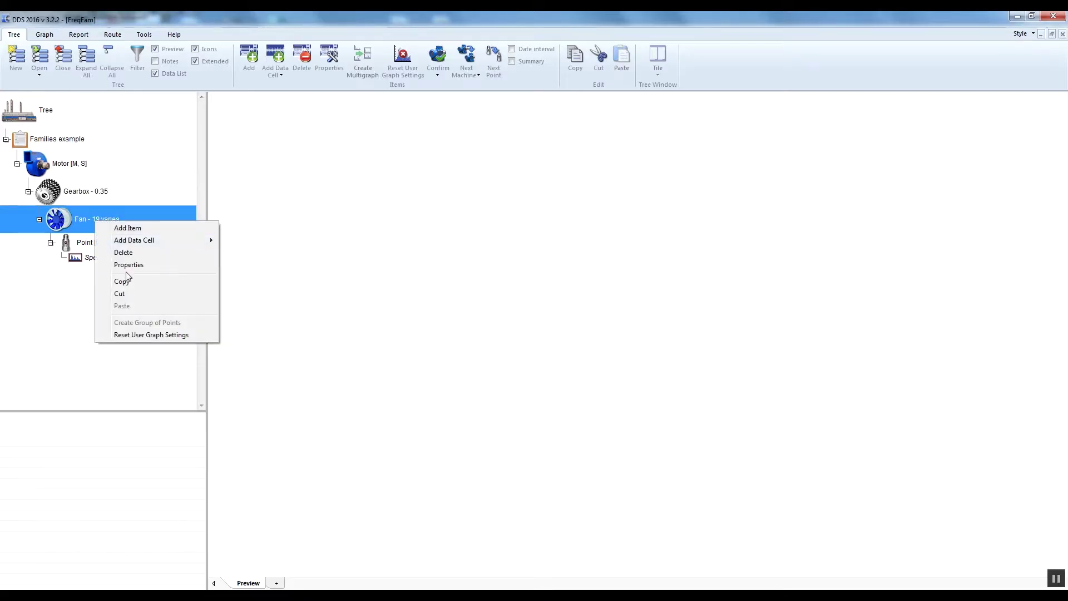
{"action": "left_click", "coordinate": [128, 266]}
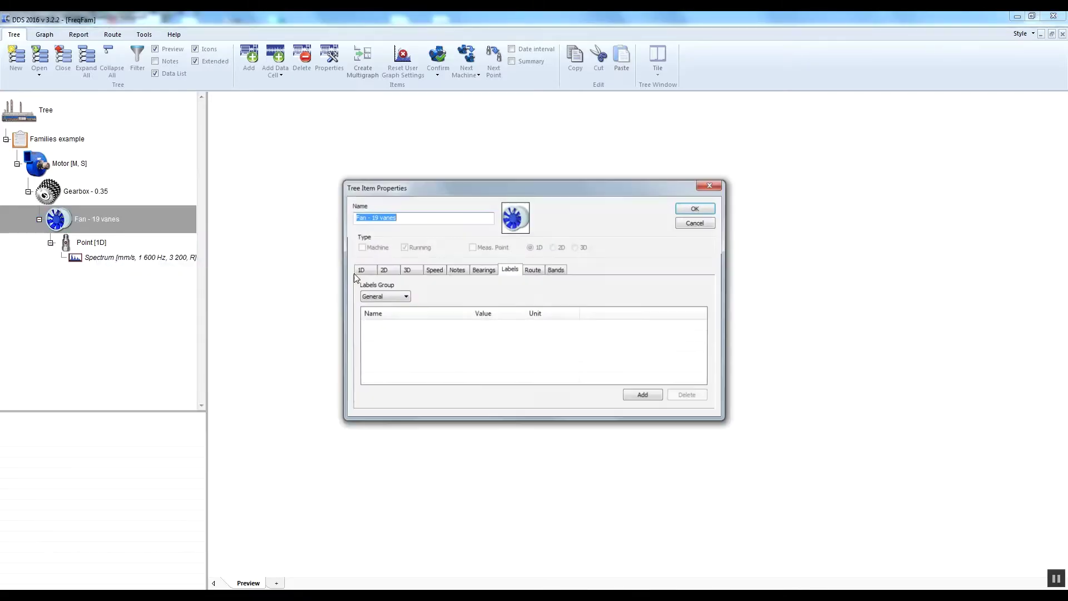
{"action": "left_click", "coordinate": [432, 271]}
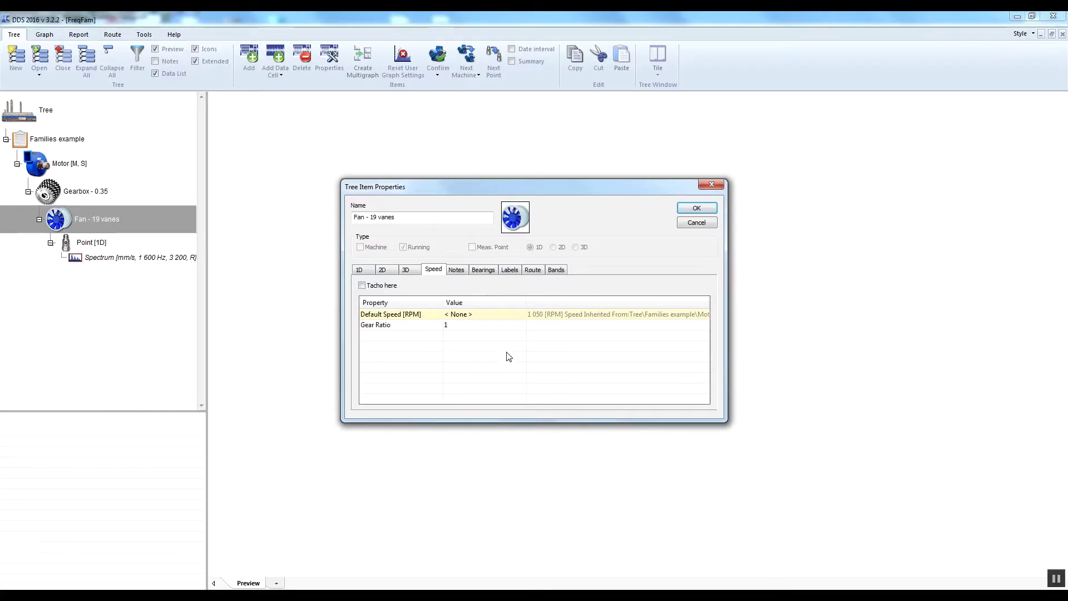
Add a label named Vanes in the Vanes labels group of the fan properties.
{"action": "left_click", "coordinate": [509, 270]}
{"action": "left_click", "coordinate": [405, 296]}
{"action": "left_click", "coordinate": [382, 310]}
{"action": "left_click", "coordinate": [644, 396]}
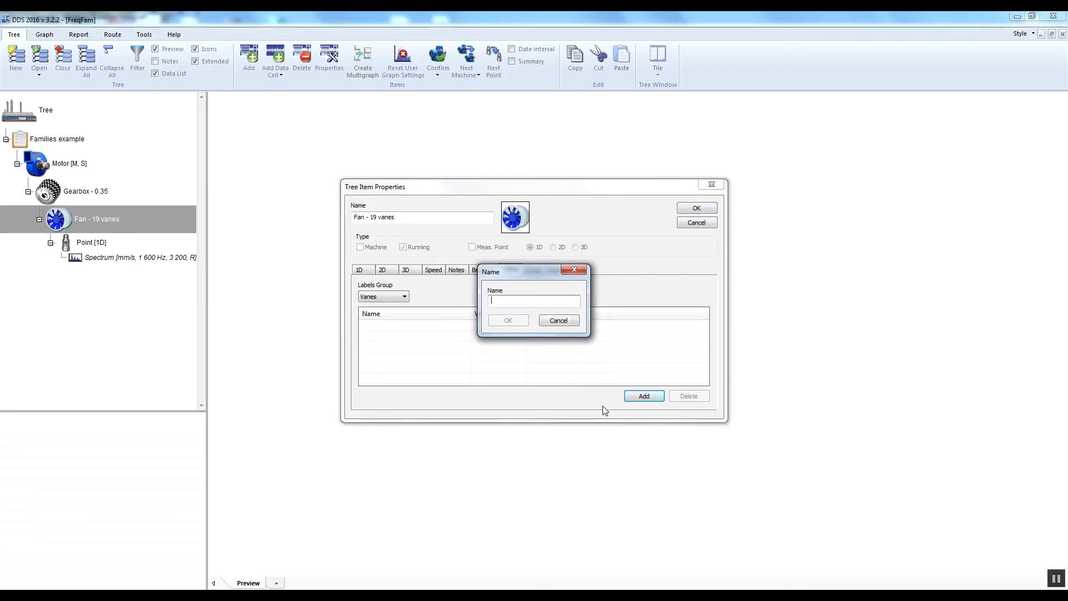
{"action": "type", "text": "Vanes"}
{"action": "left_click", "coordinate": [504, 321]}
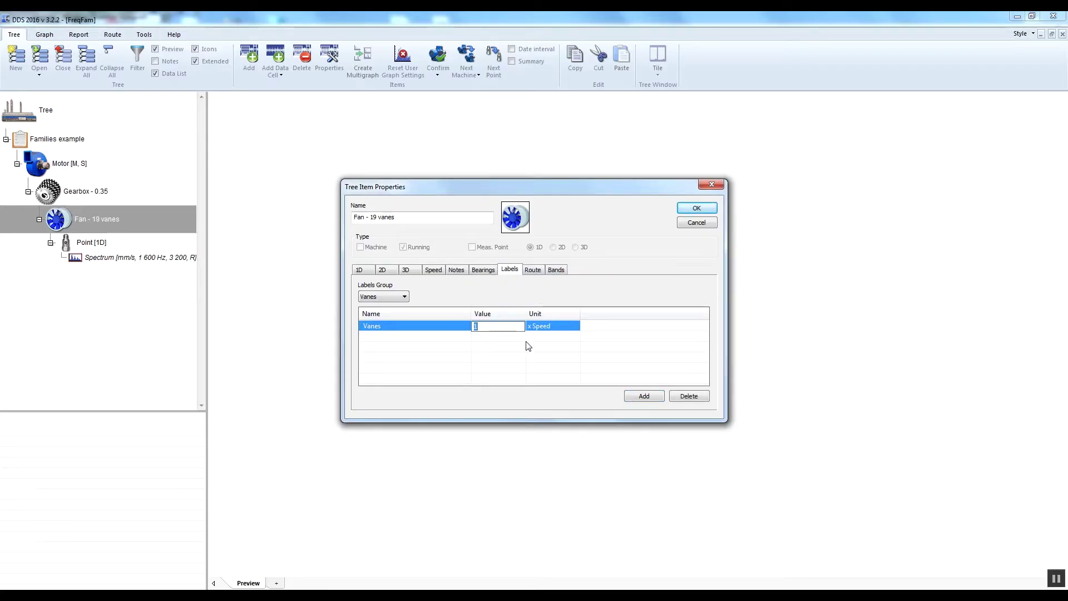
Set the Vanes label's value to 19 x Speed in the saved fan properties, and display the point's Spectrum.
{"action": "type", "text": "1"}
{"action": "left_click", "coordinate": [465, 323]}
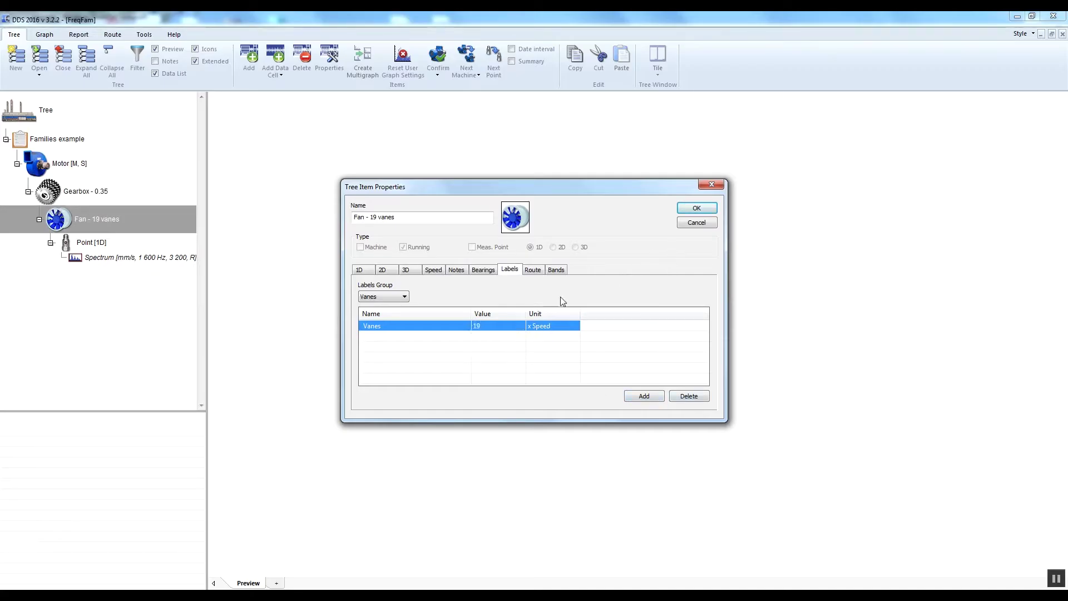
{"action": "left_click", "coordinate": [697, 209]}
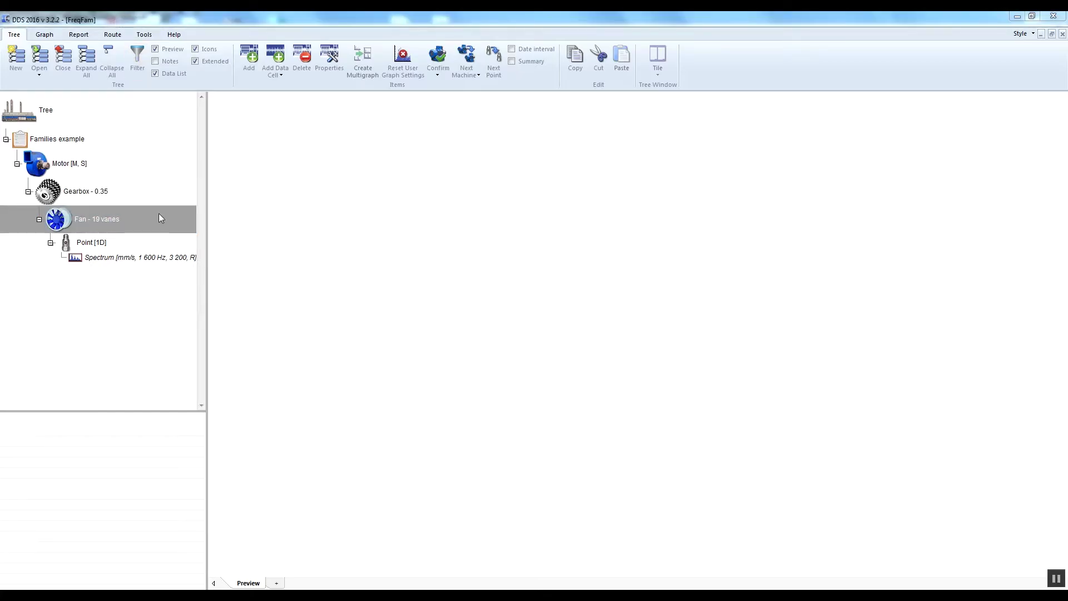
{"action": "left_click", "coordinate": [119, 258]}
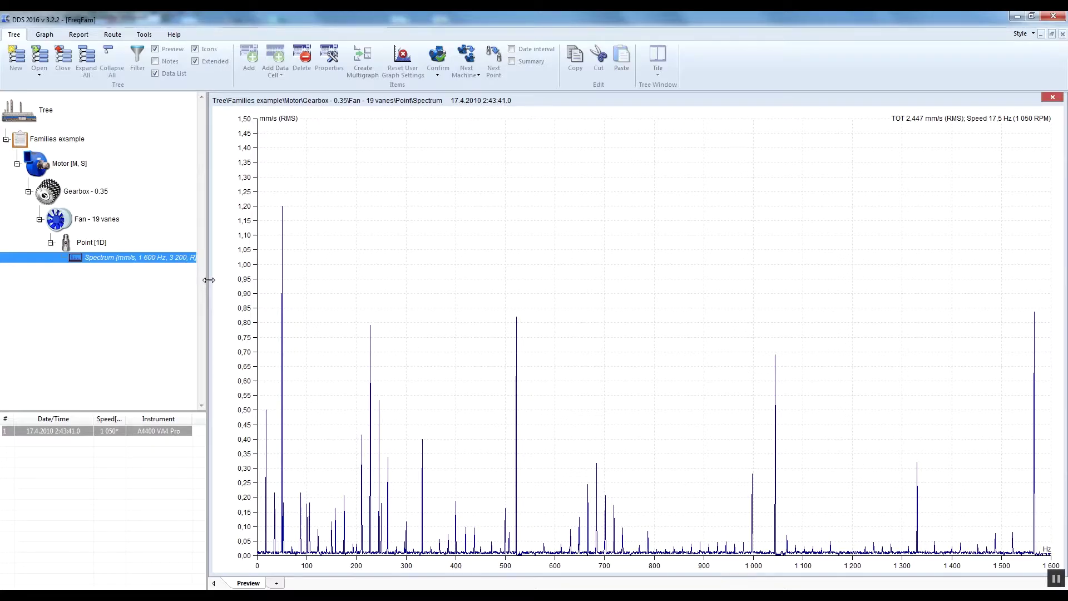
Show the spectrum's frequency families and highlight the Speed-Motor, Speed-Gearbox - 0.35, GMF and Vanes families one after another.
{"action": "right_click", "coordinate": [467, 228]}
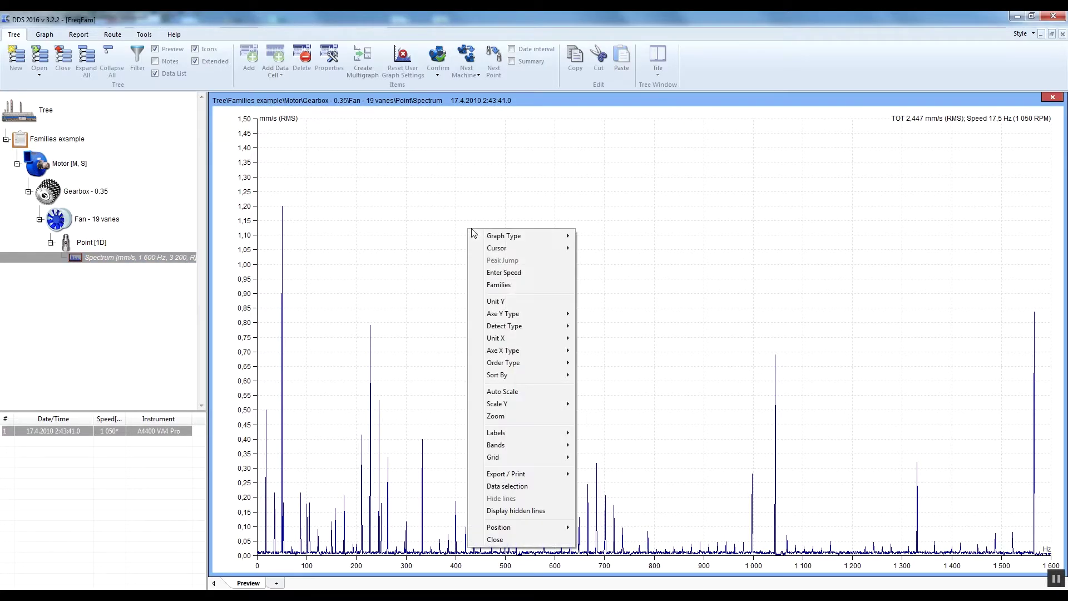
{"action": "left_click", "coordinate": [498, 285]}
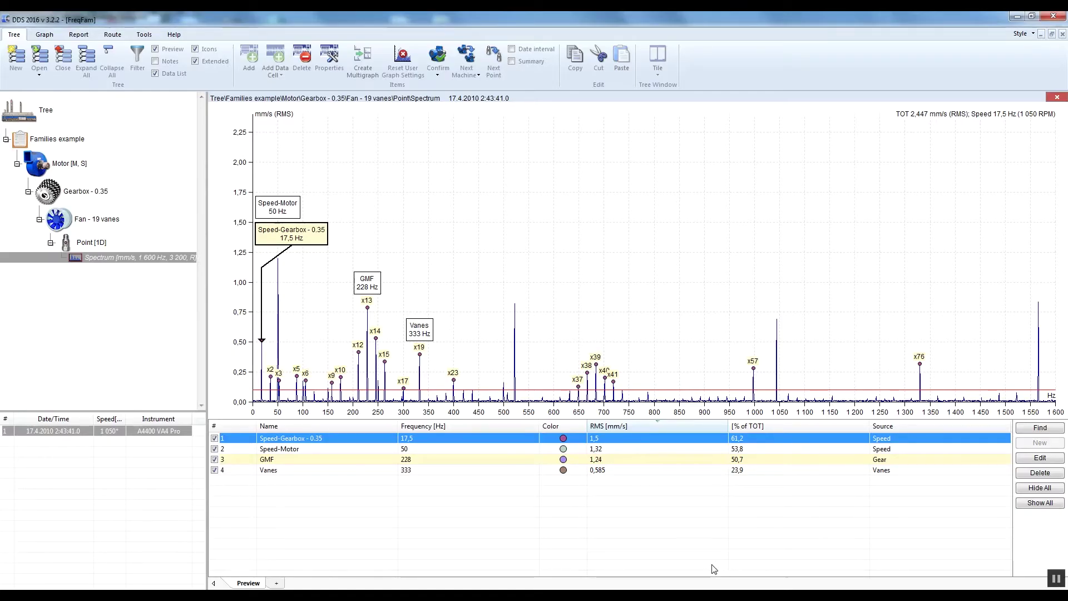
{"action": "left_click", "coordinate": [344, 450]}
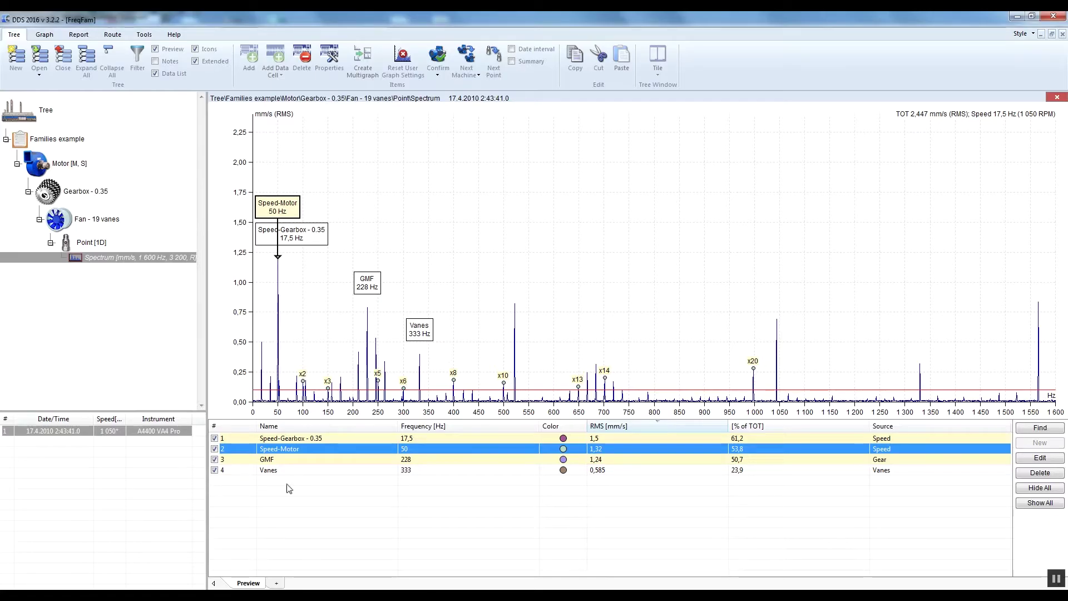
{"action": "left_click", "coordinate": [289, 438]}
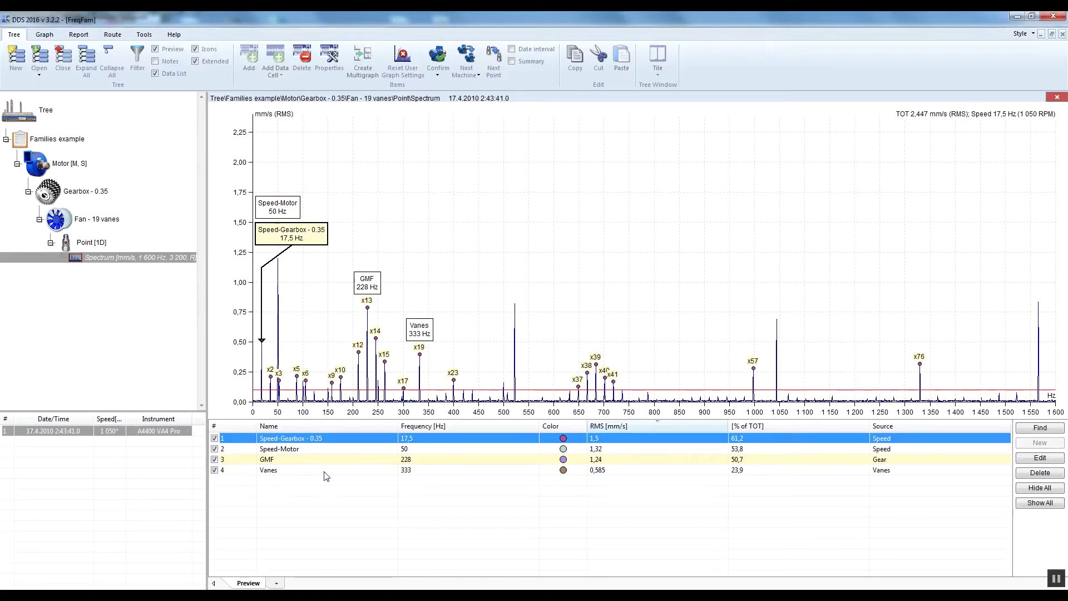
{"action": "left_click", "coordinate": [270, 461]}
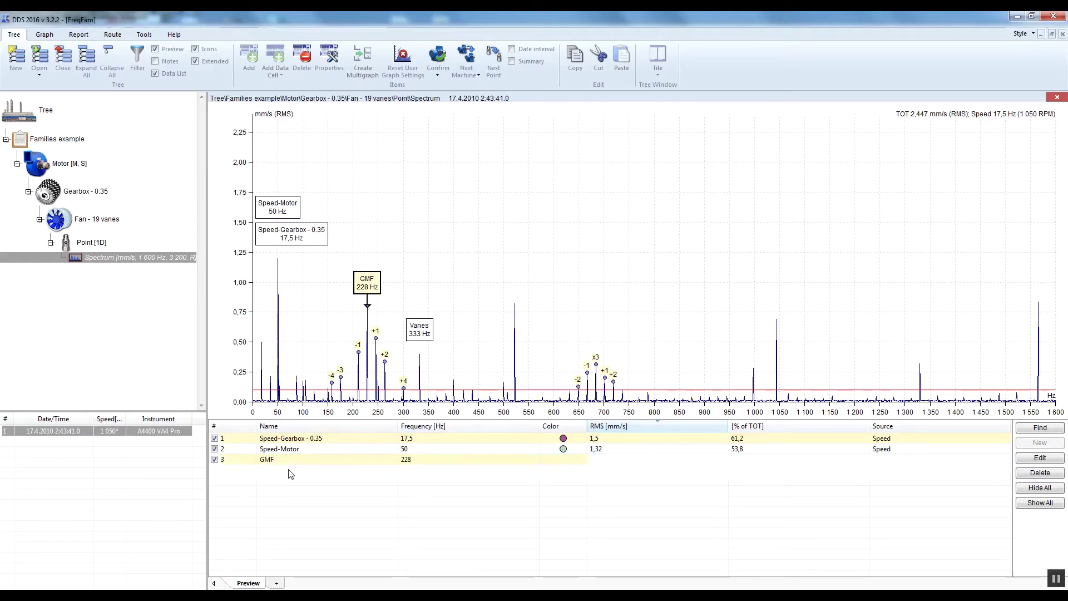
{"action": "left_click", "coordinate": [416, 330]}
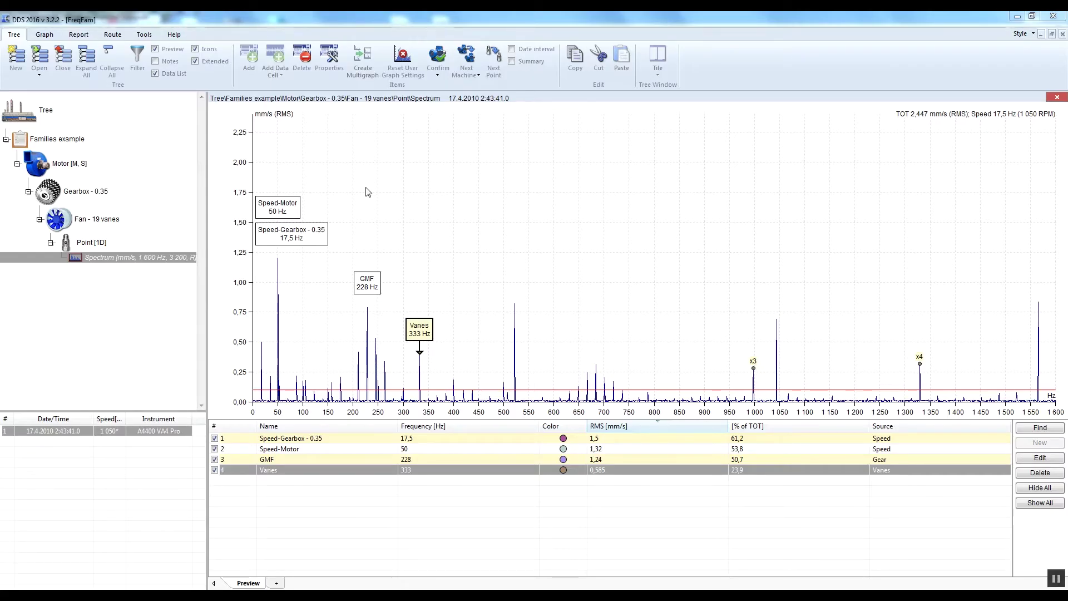
Toggle the visibility of the Speed-Gearbox - 0.35 and Speed-Motor families in the spectrum, leaving both hidden.
{"action": "left_click", "coordinate": [215, 439]}
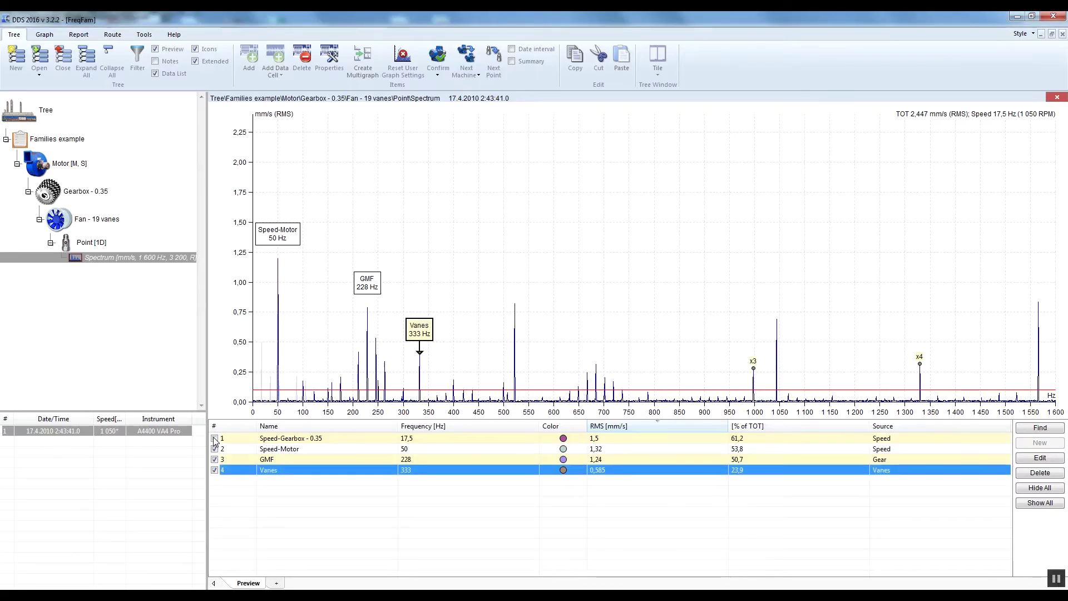
{"action": "left_click", "coordinate": [215, 438]}
{"action": "left_click", "coordinate": [215, 438]}
{"action": "left_click", "coordinate": [215, 438]}
{"action": "left_click", "coordinate": [215, 438]}
{"action": "left_click", "coordinate": [215, 439]}
{"action": "left_click", "coordinate": [215, 439]}
{"action": "left_click", "coordinate": [215, 449]}
{"action": "left_click", "coordinate": [215, 449]}
{"action": "left_click", "coordinate": [215, 449]}
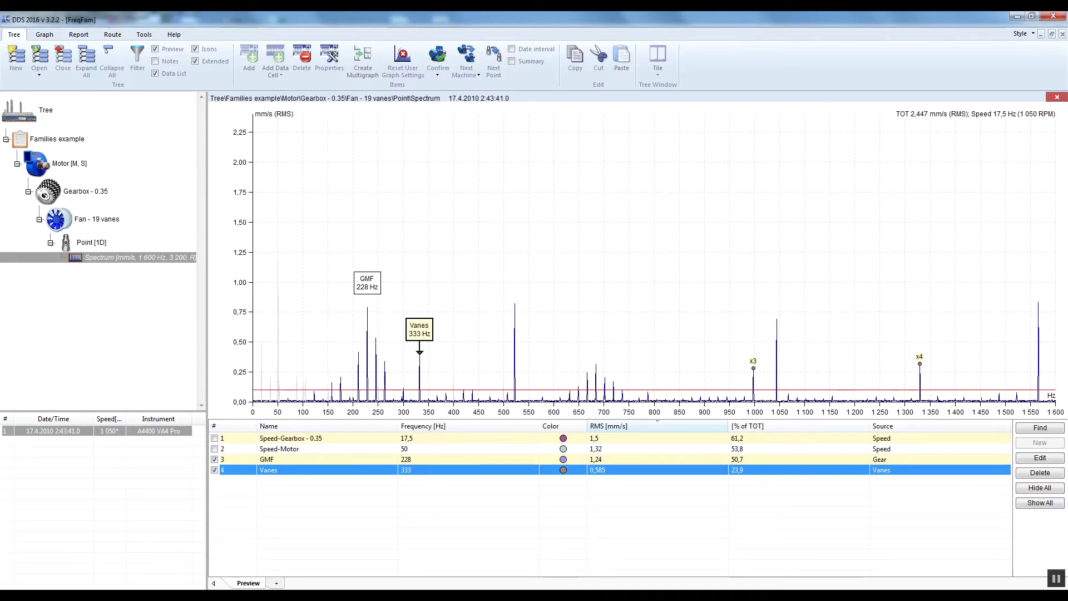
Hide all listed families, search the remaining peaks for further families, and hide the found family as well.
{"action": "left_click", "coordinate": [1047, 489]}
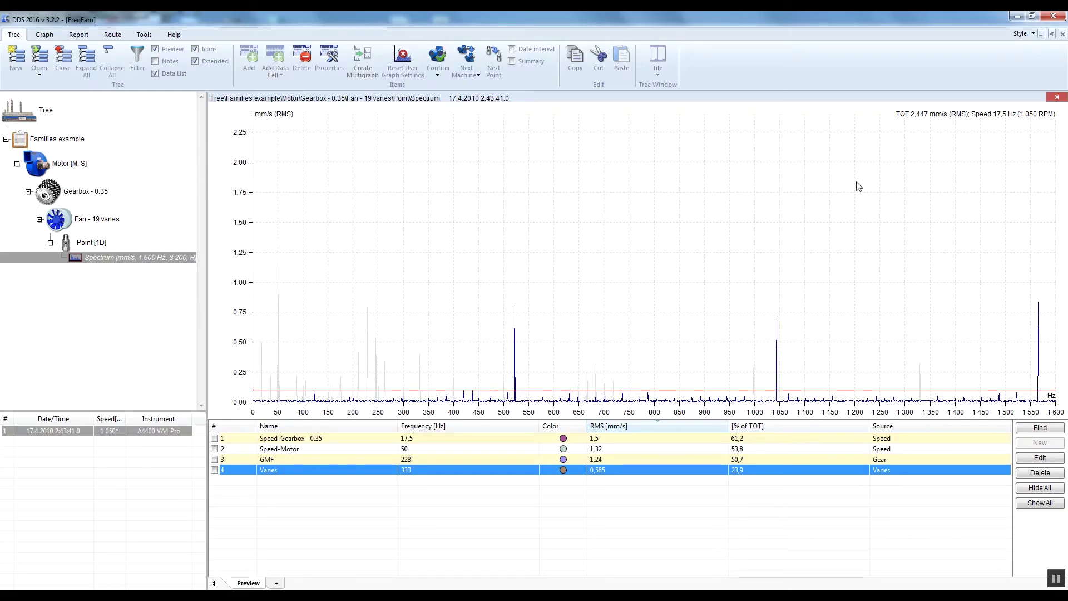
{"action": "left_click", "coordinate": [1041, 428]}
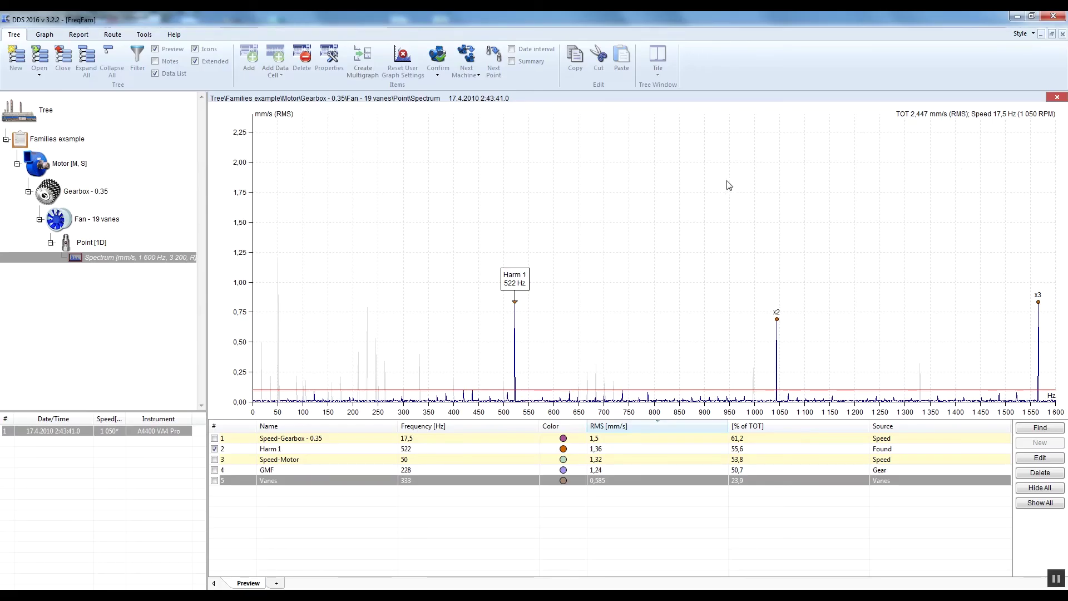
{"action": "left_click", "coordinate": [1036, 489]}
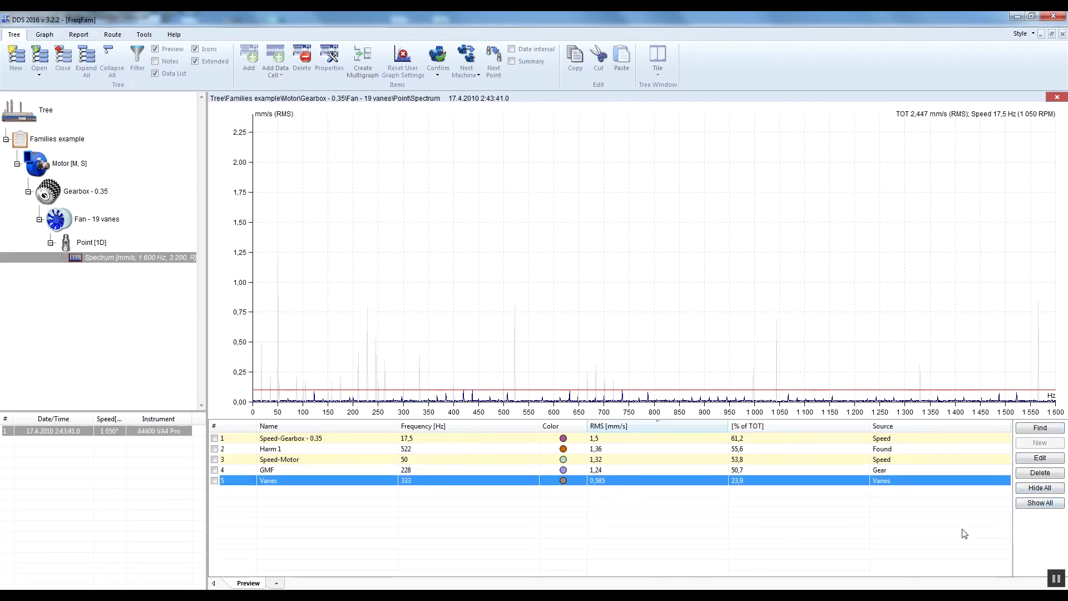